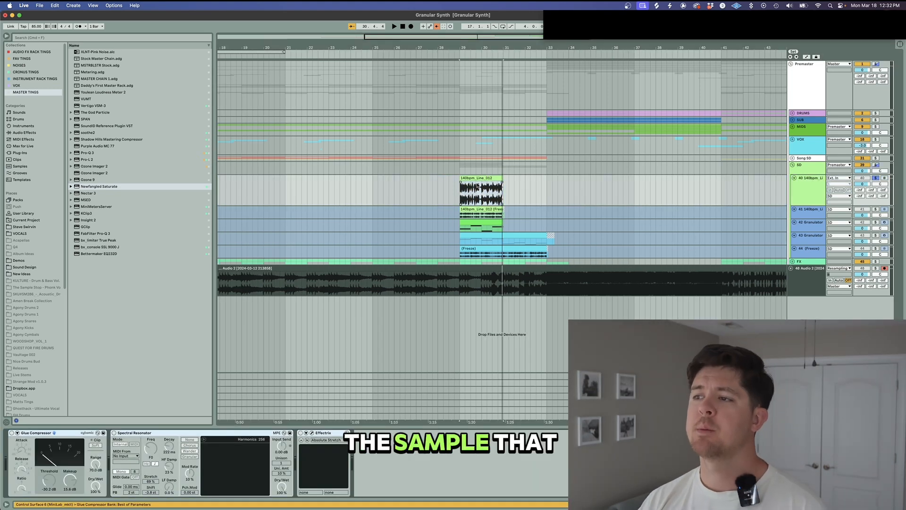
Select the 140bpm_Line_012 clip and play the soloed sample without its effects.
{"action": "left_click", "coordinate": [481, 177]}
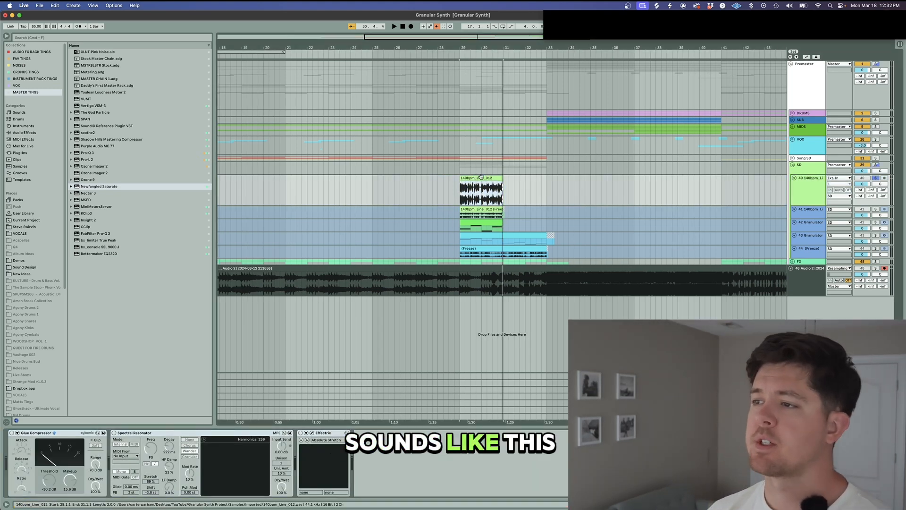
{"action": "key", "text": "space"}
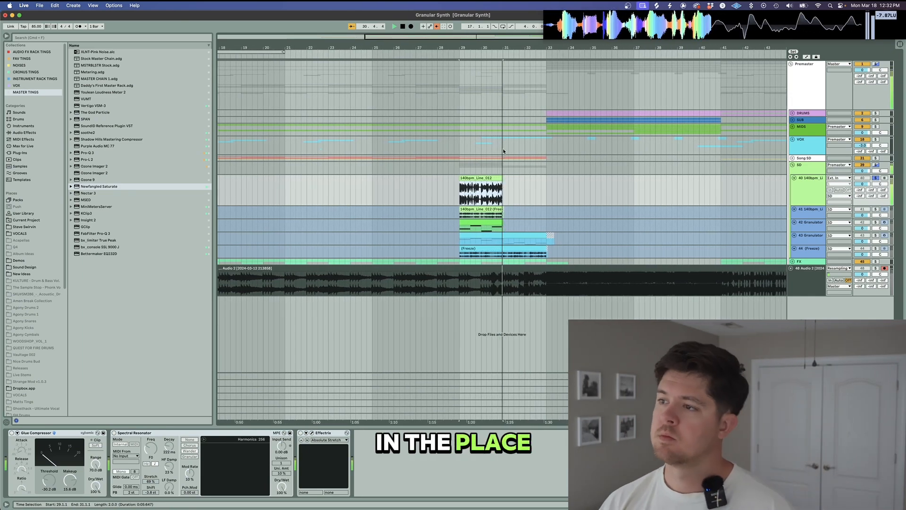
{"action": "key", "text": "space"}
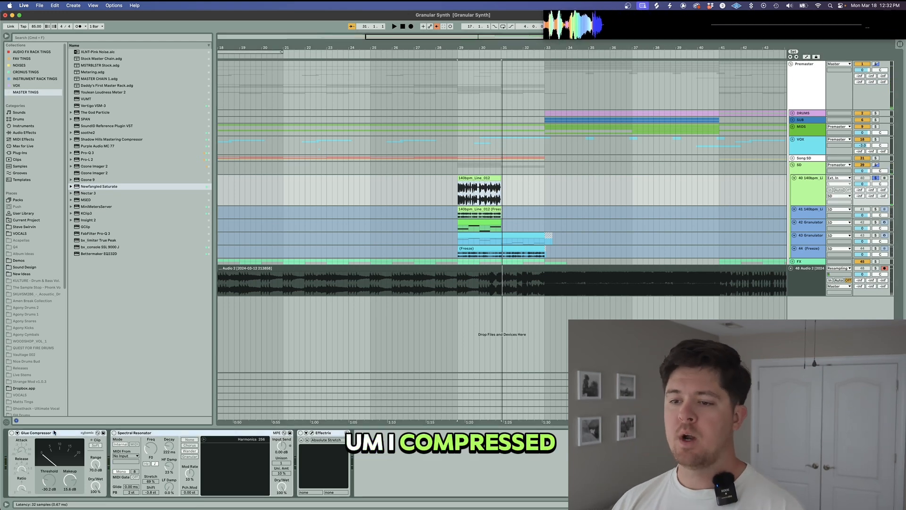
Switch on the Glue Compressor and the Spectral Resonator on the sample track, auditioning the sound with each effect.
{"action": "key", "text": "space"}
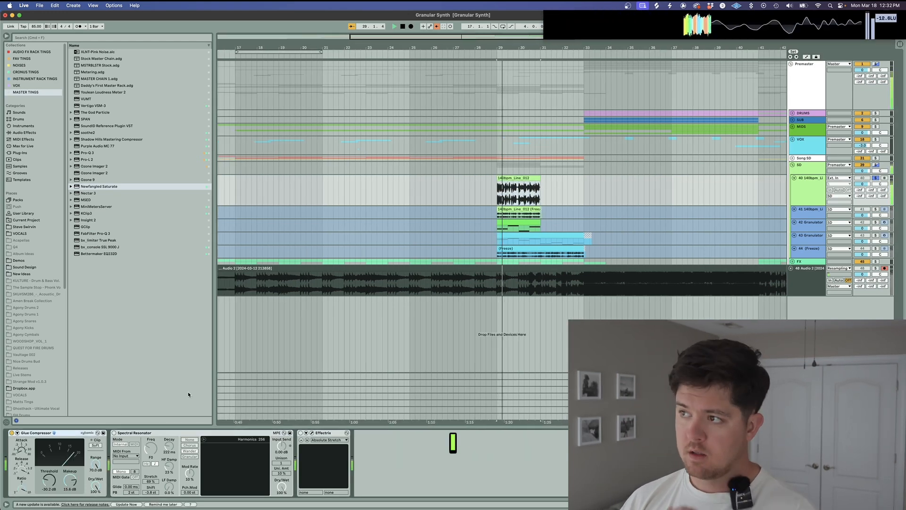
{"action": "key", "text": "space"}
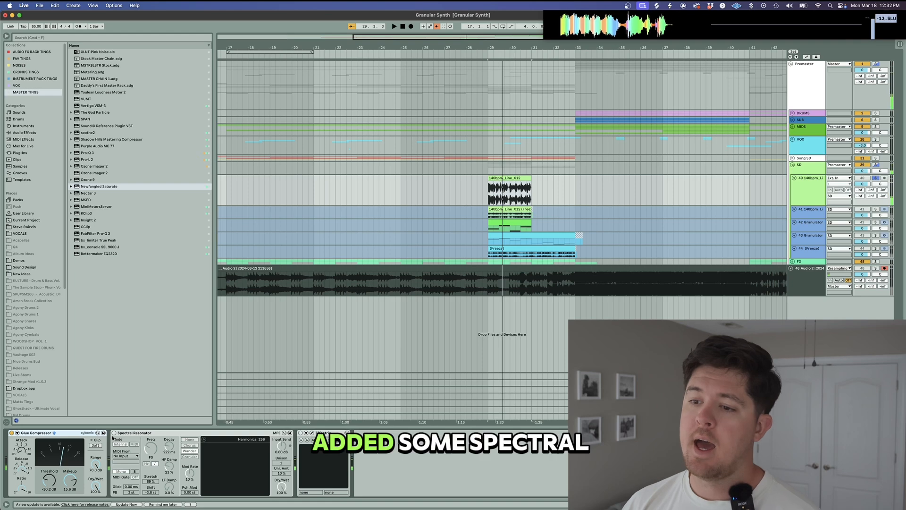
{"action": "left_click", "coordinate": [114, 433]}
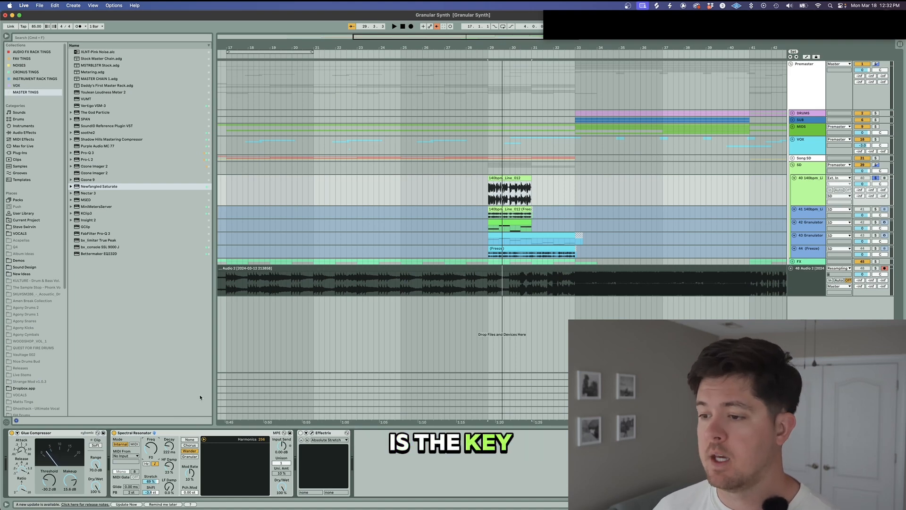
{"action": "key", "text": "space"}
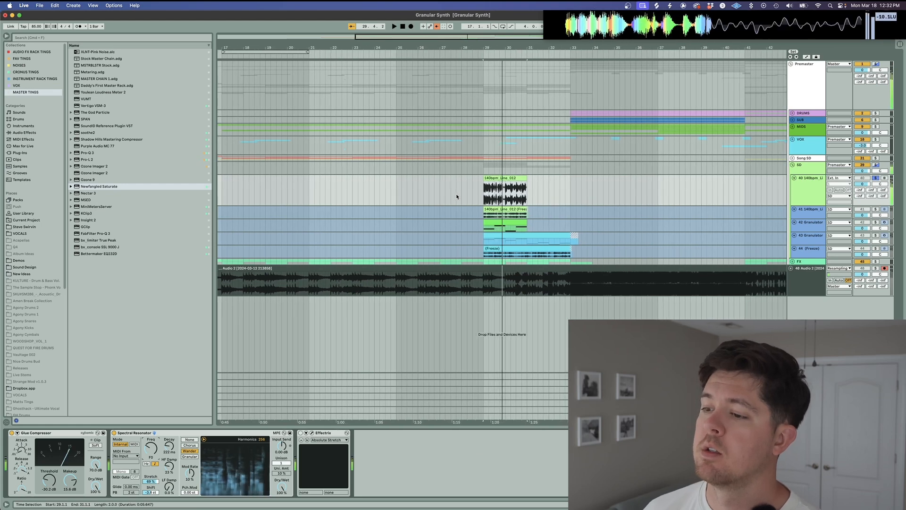
Enable Effectrix with the Absolute Stretch preset, view its sequencer window while playing the clip, and close the window.
{"action": "left_click", "coordinate": [312, 433]}
{"action": "left_click_drag", "start_coordinate": [439, 56], "coordinate": [293, 57]}
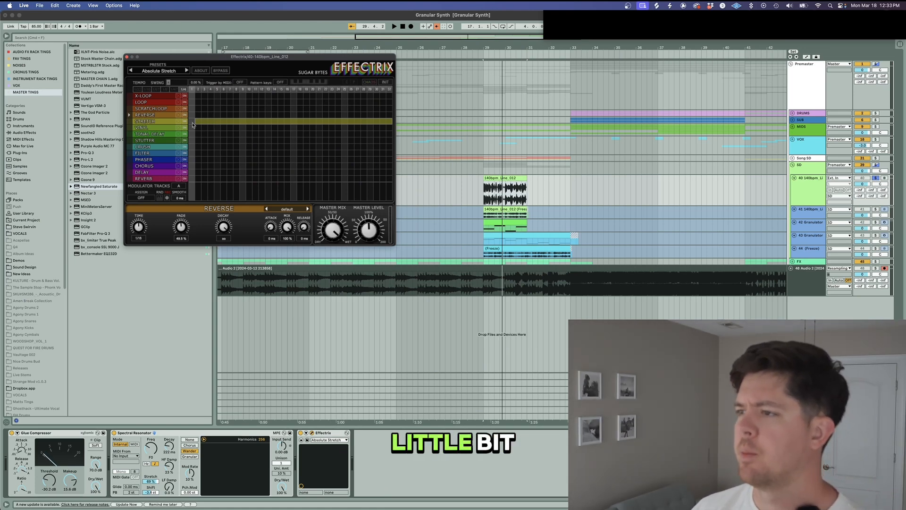
{"action": "key", "text": "space"}
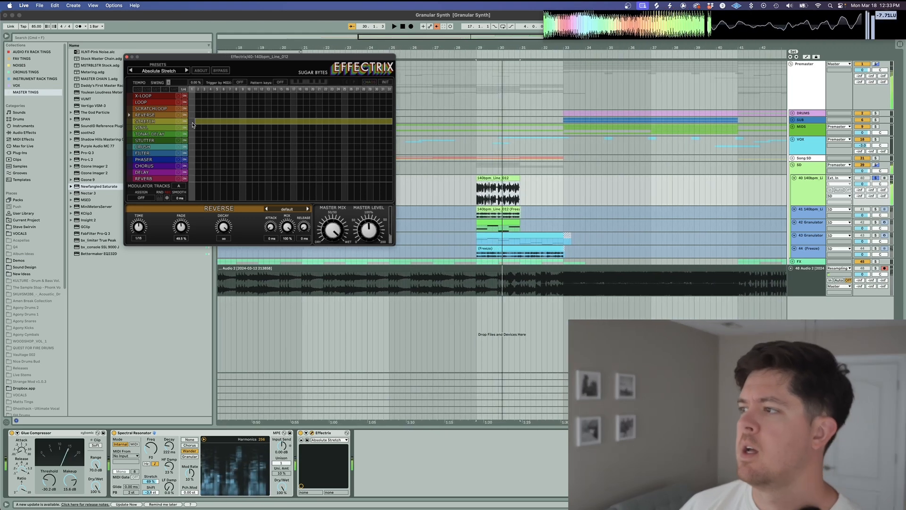
{"action": "left_click", "coordinate": [127, 56]}
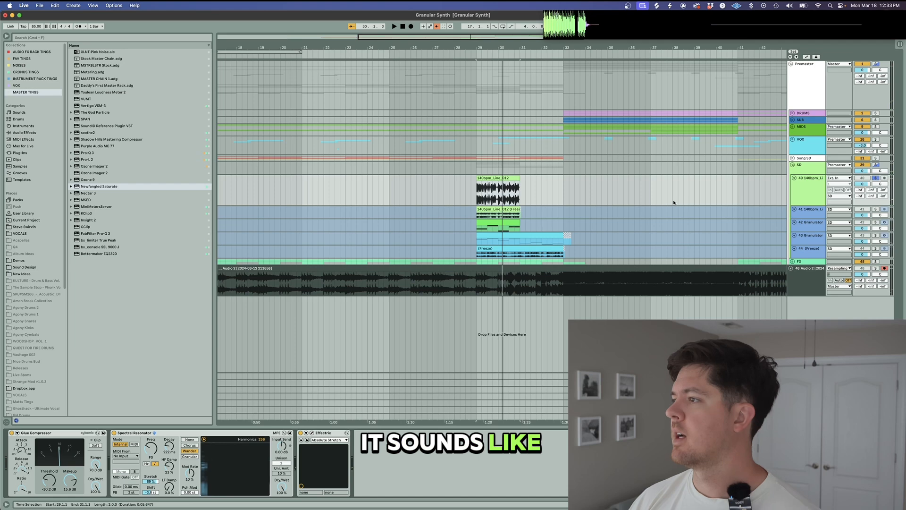
Solo the frozen 140bpm_Line_012 track and play it.
{"action": "left_click", "coordinate": [875, 210]}
{"action": "key", "text": "space"}
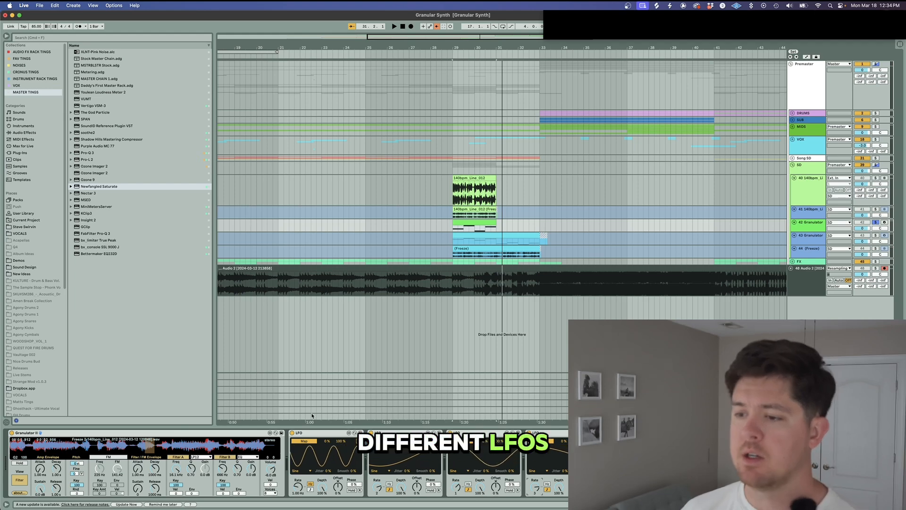
Map the first LFO to Granulator II's Grain parameter, lower the LFO rate to 0.18 Hz, and play the result.
{"action": "left_click", "coordinate": [316, 434]}
{"action": "left_click", "coordinate": [359, 440]}
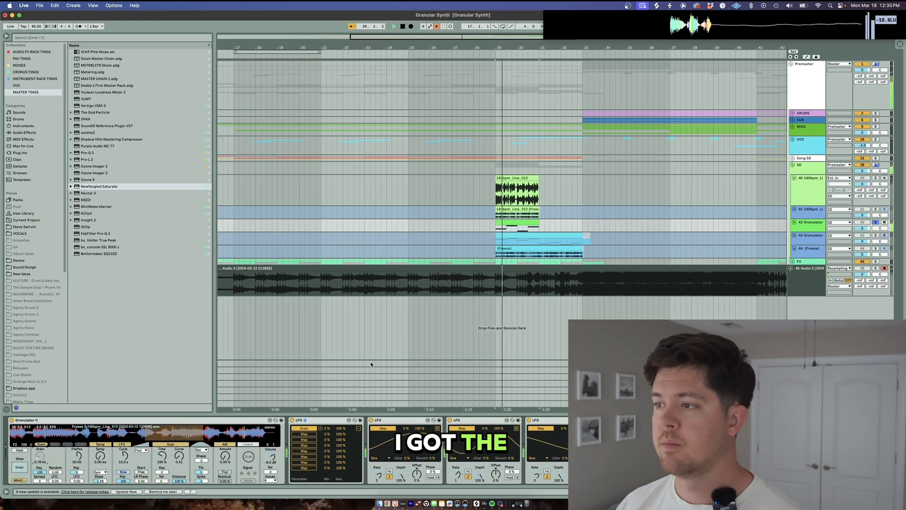
{"action": "left_click", "coordinate": [359, 429]}
{"action": "left_click", "coordinate": [298, 474]}
{"action": "left_click_drag", "start_coordinate": [302, 475], "coordinate": [302, 491]}
{"action": "key", "text": "space"}
{"action": "key", "text": "space"}
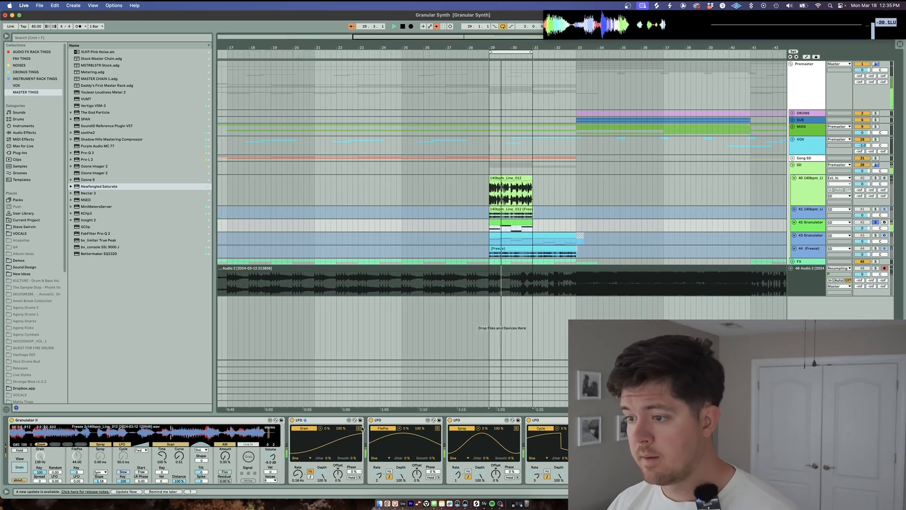
Expand the parameter mapping lists of all four LFO devices on the Granulator track.
{"action": "left_click", "coordinate": [359, 428]}
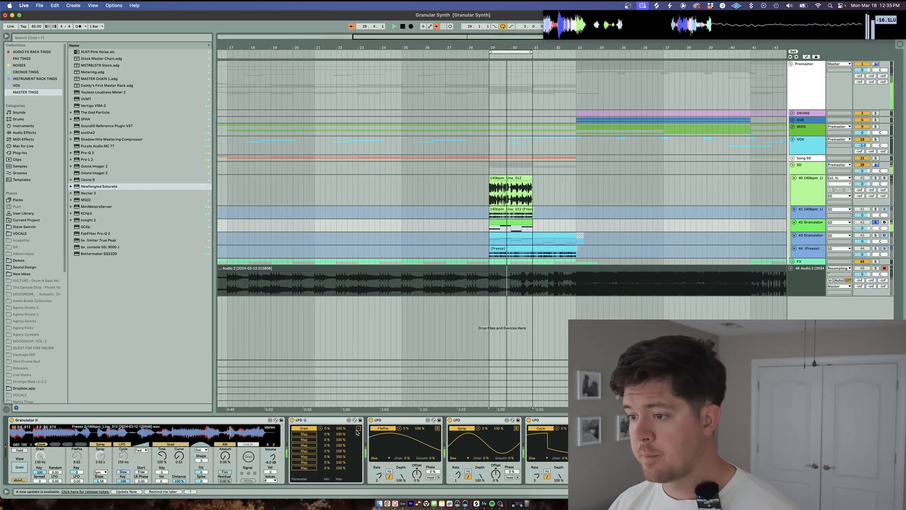
{"action": "left_click", "coordinate": [437, 429]}
{"action": "left_click", "coordinate": [517, 429]}
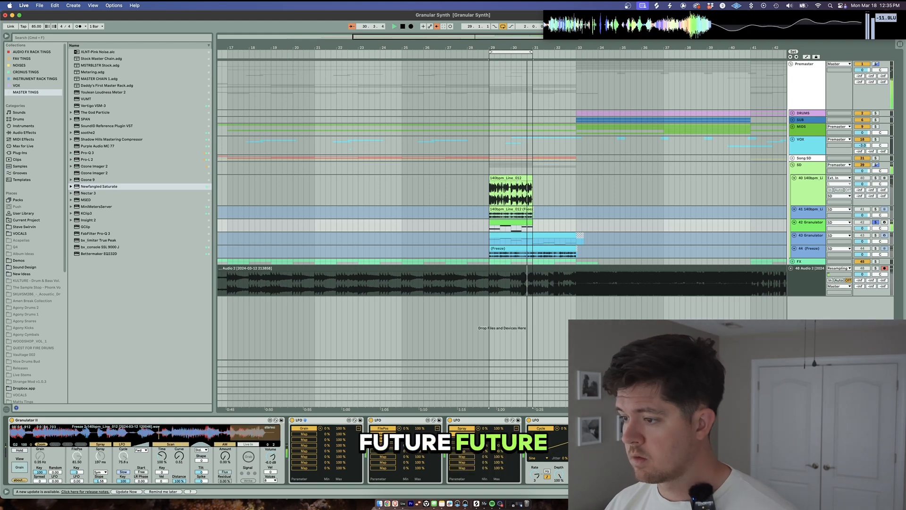
{"action": "left_click", "coordinate": [596, 429]}
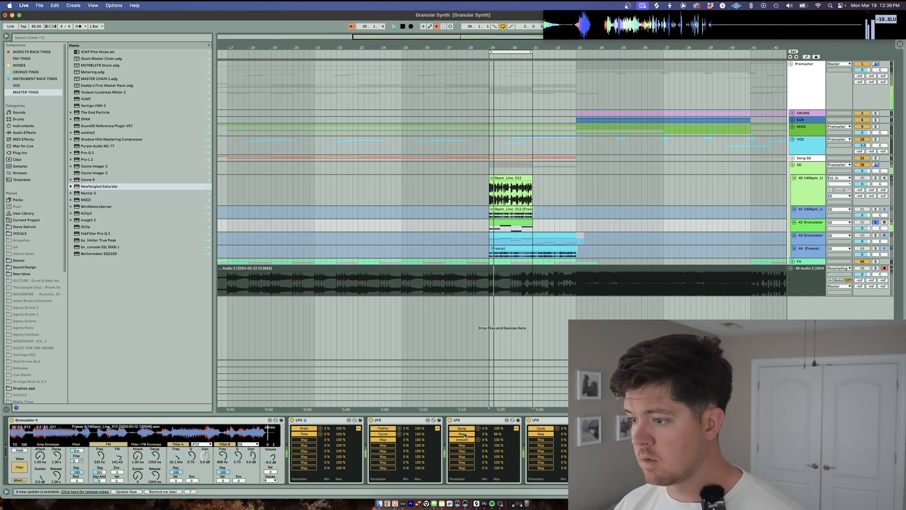
Map the LFOs to Granulator II's FM Freq and Filter A's Freq and resonance, adjusting the fourth LFO's minimum for the filter frequency.
{"action": "left_click", "coordinate": [100, 456]}
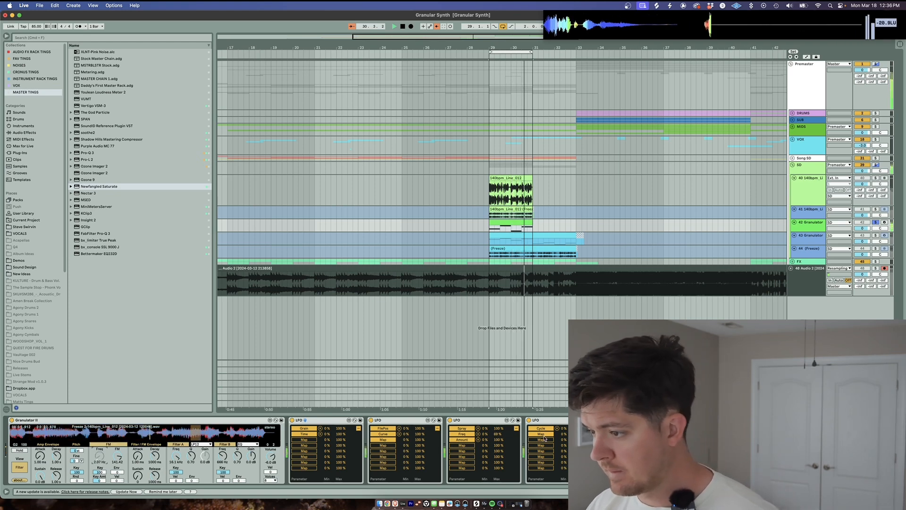
{"action": "left_click", "coordinate": [178, 457]}
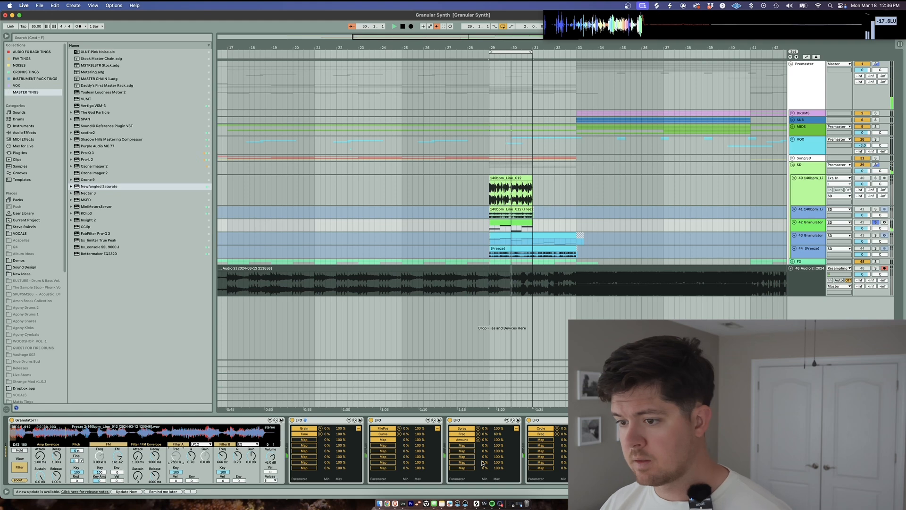
{"action": "left_click_drag", "start_coordinate": [564, 434], "coordinate": [564, 401]}
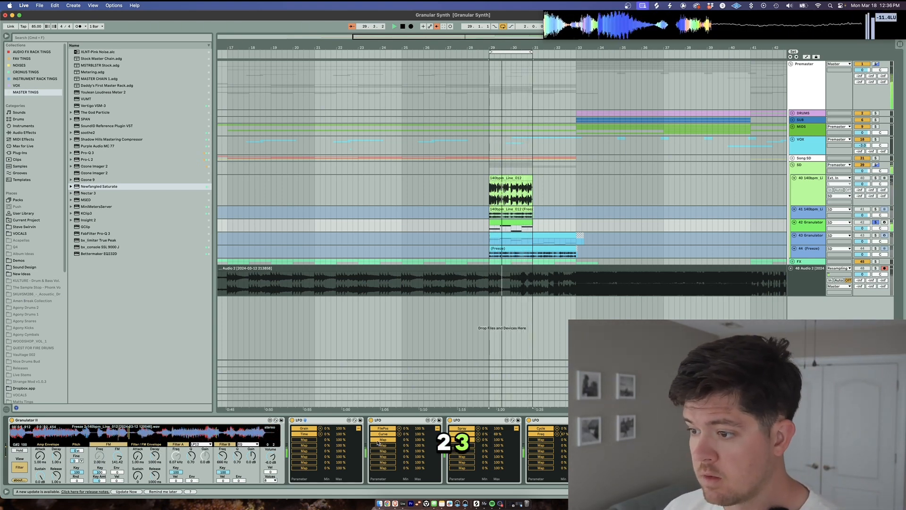
{"action": "left_click", "coordinate": [191, 456]}
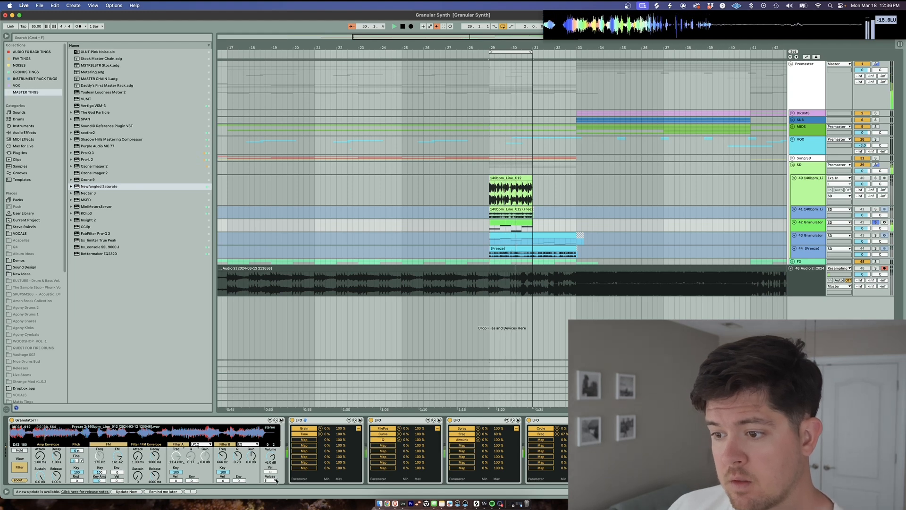
Set Granulator II's Filter A type to Notch and fine-tune the fourth LFO's minimum for the filter frequency.
{"action": "left_click", "coordinate": [205, 446]}
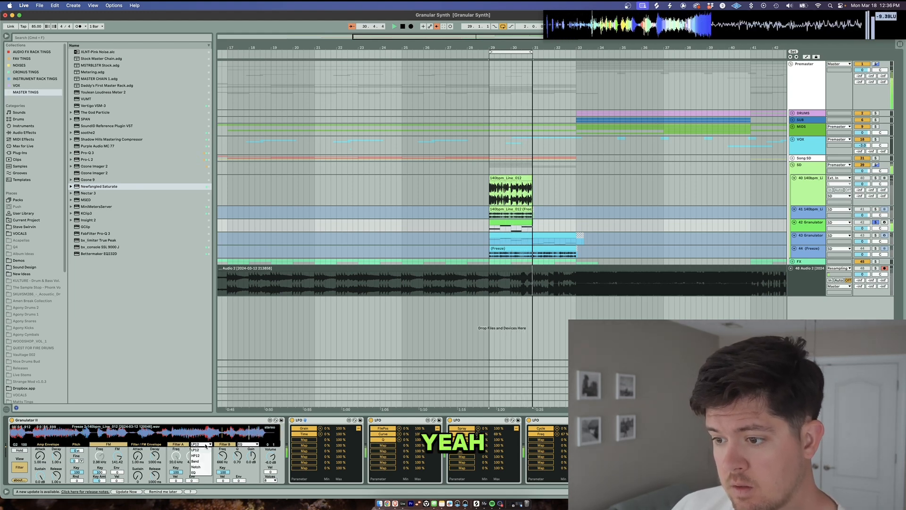
{"action": "left_click", "coordinate": [196, 467]}
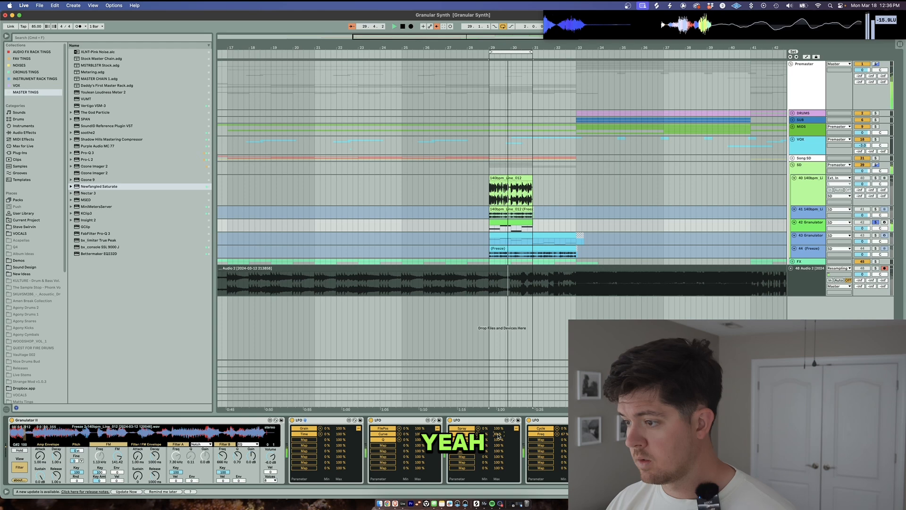
{"action": "mouse_move", "coordinate": [564, 434]}
{"action": "left_mouse_down"}
{"action": "mouse_move", "coordinate": [565, 451]}
{"action": "mouse_move", "coordinate": [565, 436]}
{"action": "left_mouse_up"}
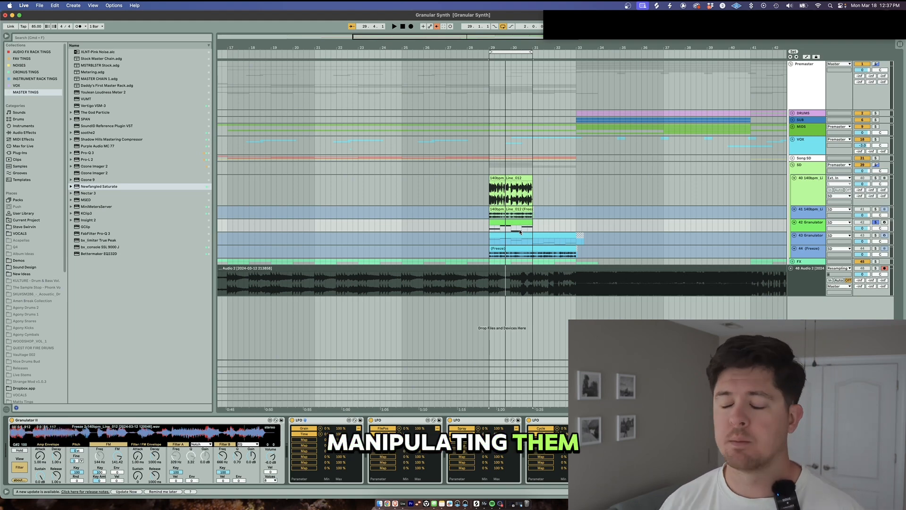
Solo the 43 Granulator track, show its Arpeggiator, Granulator II and Device Randomizer chain, and play it.
{"action": "left_click", "coordinate": [876, 235]}
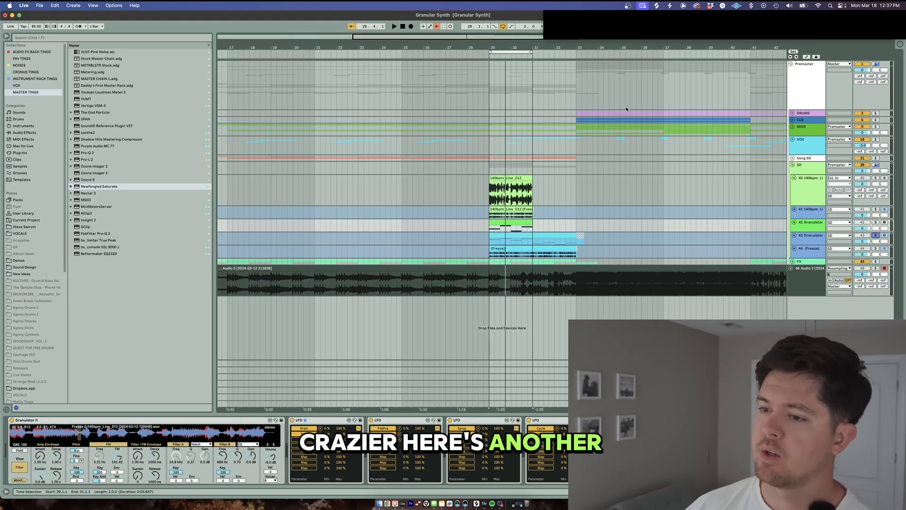
{"action": "left_click", "coordinate": [815, 241]}
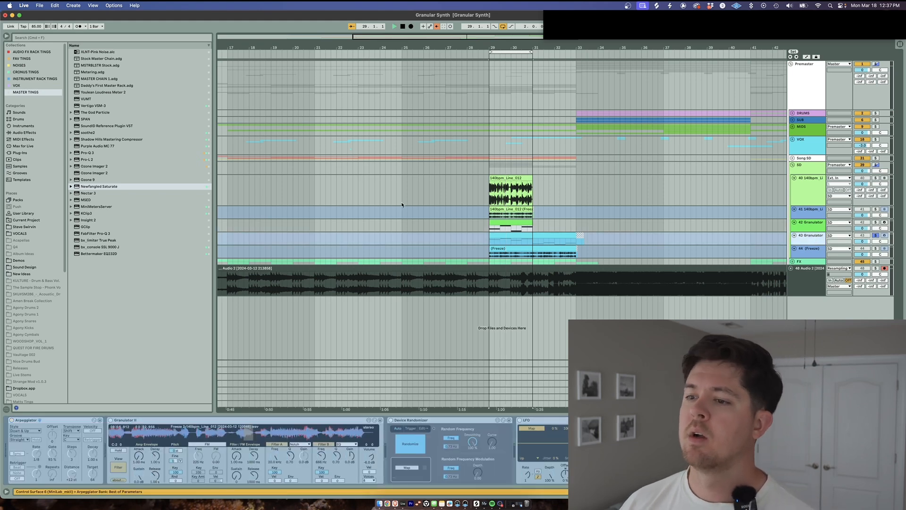
{"action": "key", "text": "space"}
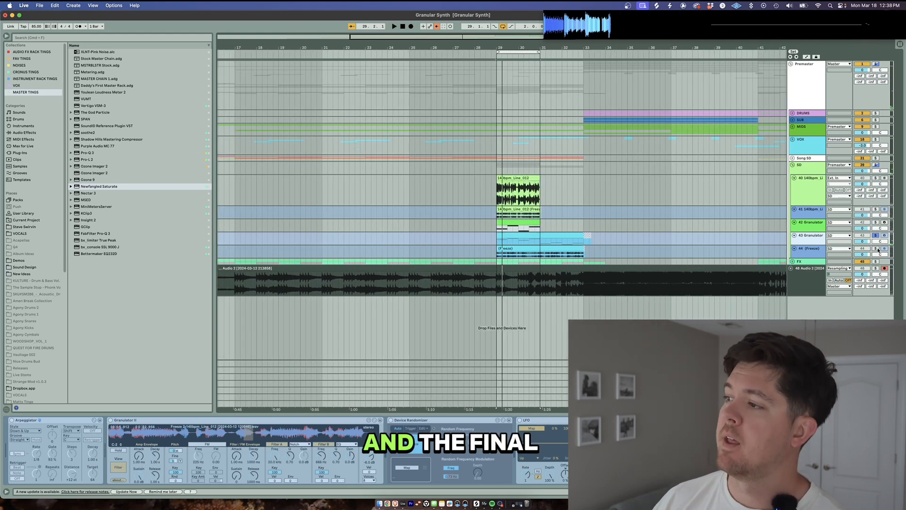
Select the frozen 44 track and play its soloed audio.
{"action": "left_click", "coordinate": [816, 249]}
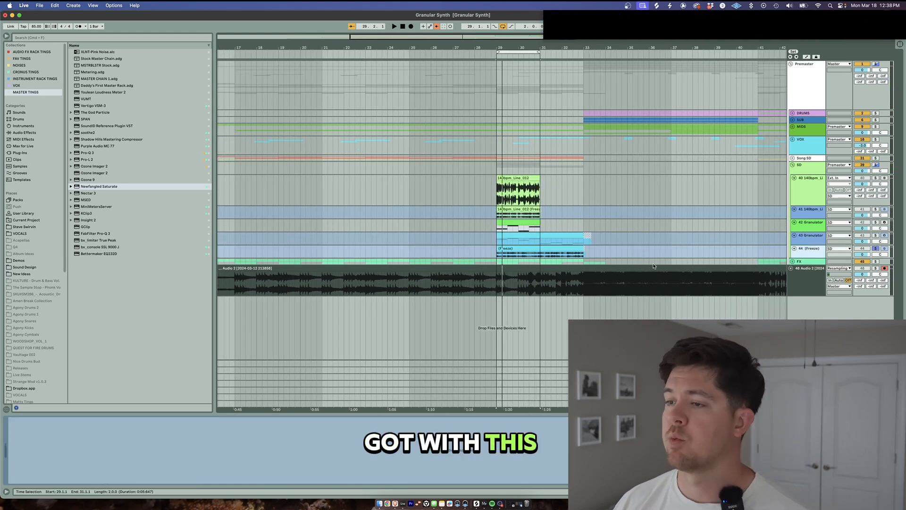
{"action": "left_click", "coordinate": [804, 261]}
{"action": "left_click", "coordinate": [809, 249]}
{"action": "key", "text": "space"}
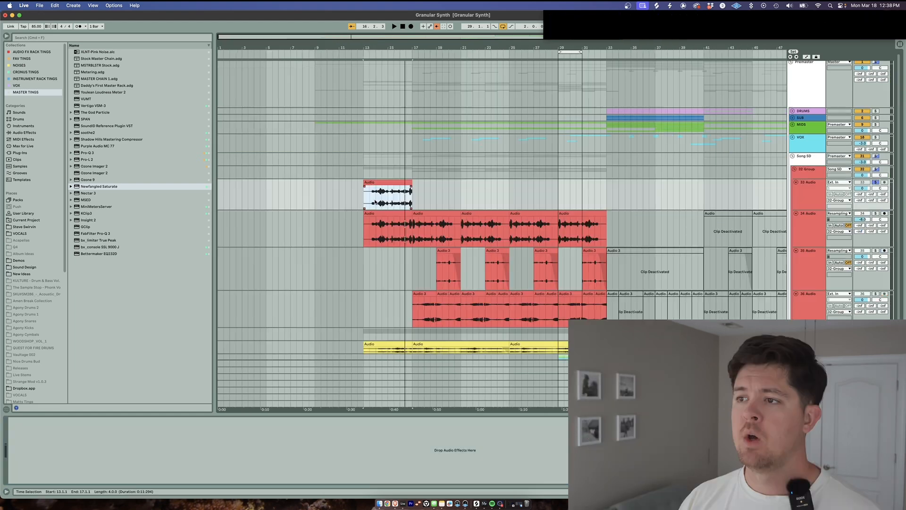
Set the play position to bar 14 on the 33 Audio track, enlarge the track's height, and play its clip.
{"action": "left_click", "coordinate": [375, 202]}
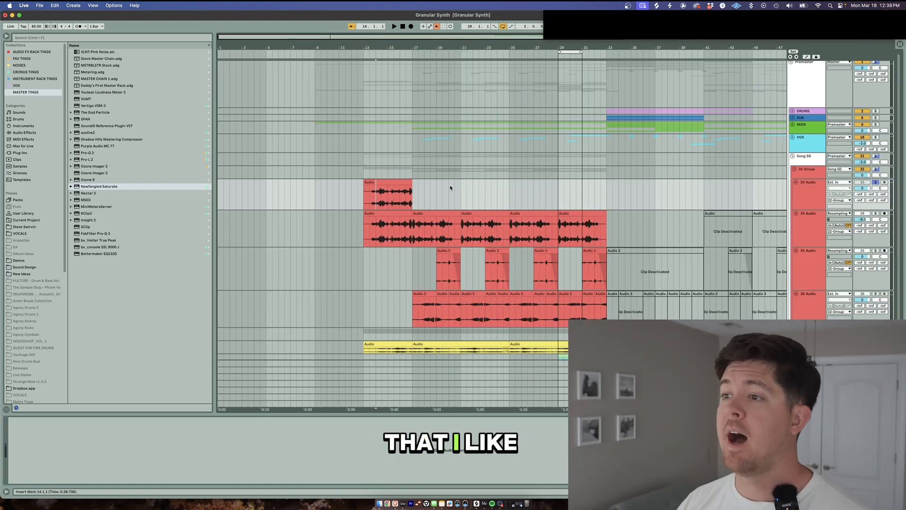
{"action": "scroll", "coordinate": [381, 198], "scroll_direction": "up", "scroll_amount": 3}
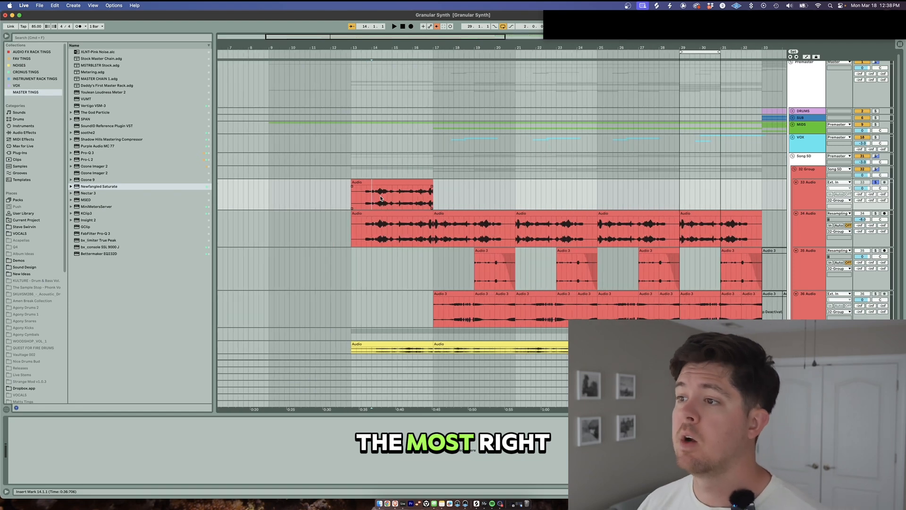
{"action": "left_click_drag", "start_coordinate": [813, 209], "coordinate": [813, 228]}
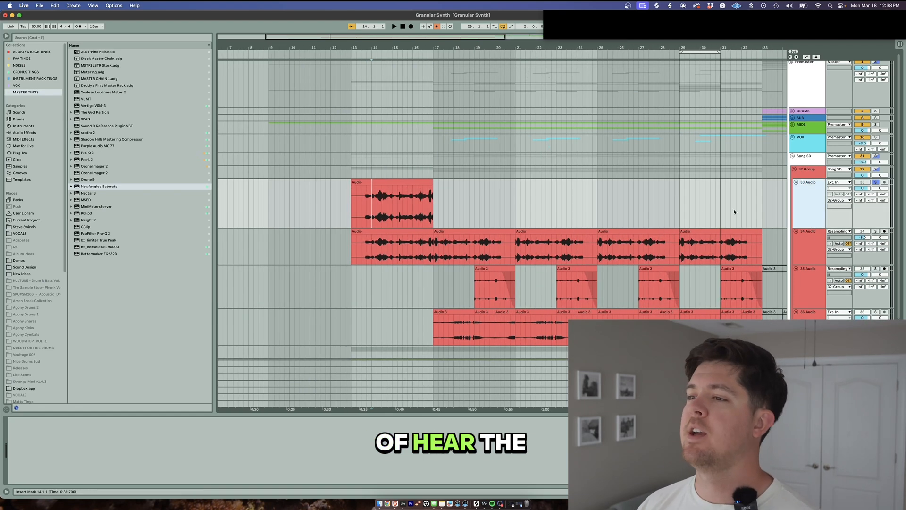
{"action": "scroll", "coordinate": [457, 190], "scroll_direction": "up", "scroll_amount": 3}
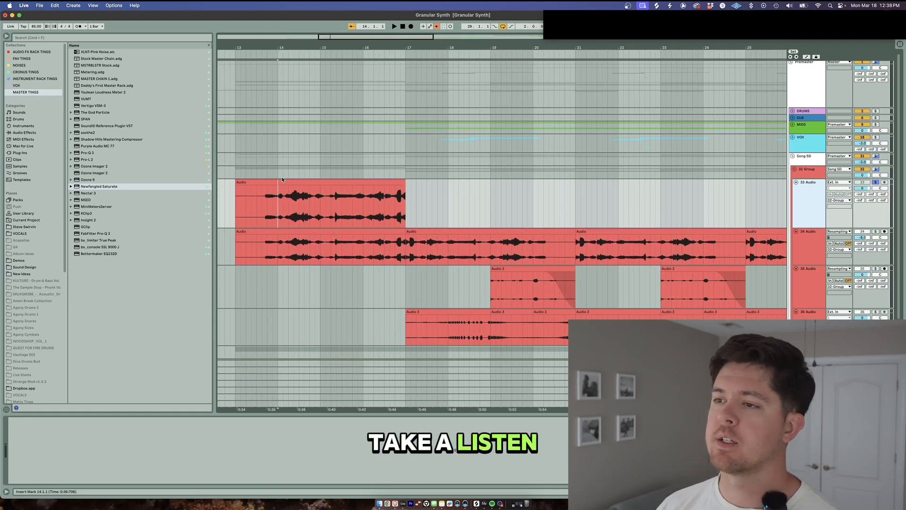
{"action": "key", "text": "space"}
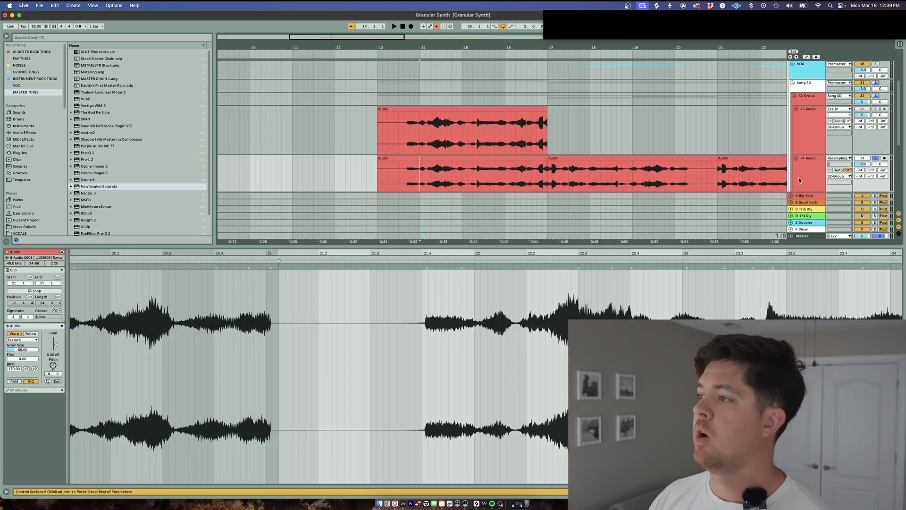
Show the device chain of the 34 Audio track and open the Portal plug-in window.
{"action": "scroll", "coordinate": [804, 171], "scroll_direction": "down", "scroll_amount": 2}
{"action": "left_click", "coordinate": [442, 150]}
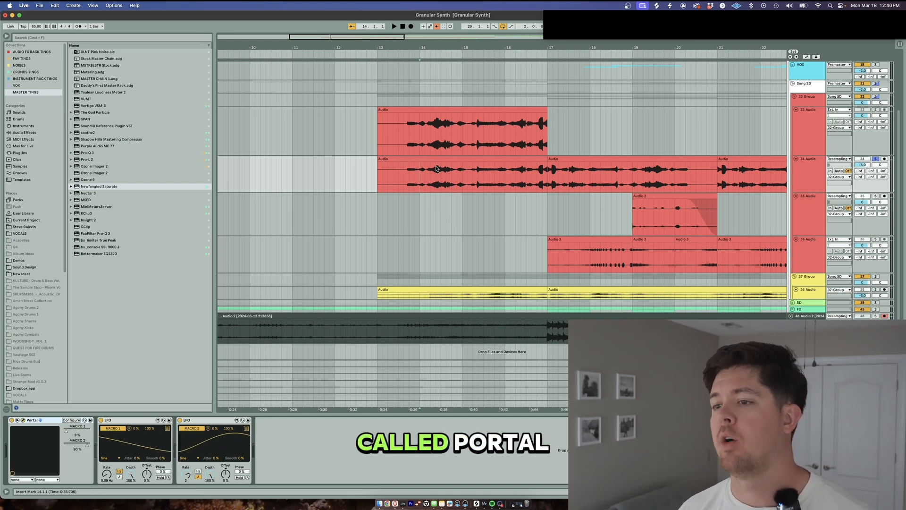
{"action": "key", "text": "super+alt+p"}
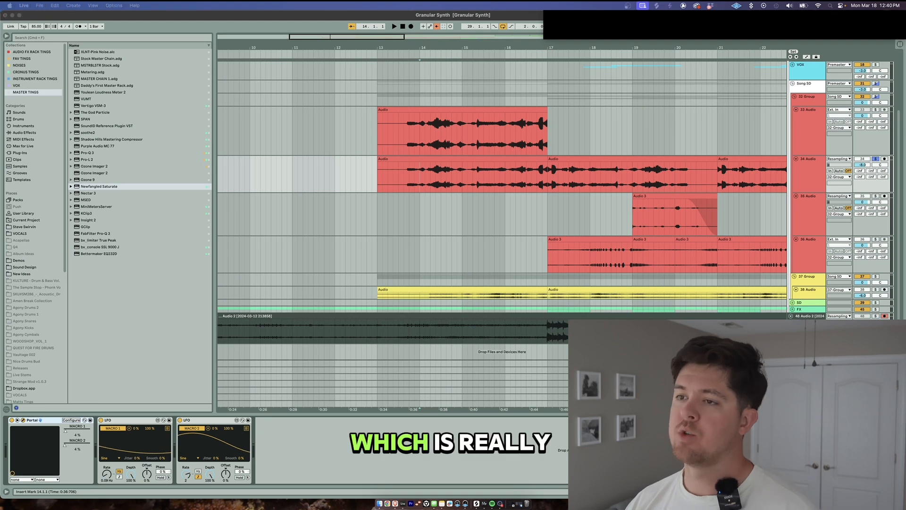
Move the Portal window clear of the clips and show the two LFO devices mapped to Macro 1 and Macro 2.
{"action": "left_click_drag", "start_coordinate": [325, 72], "coordinate": [182, 35]}
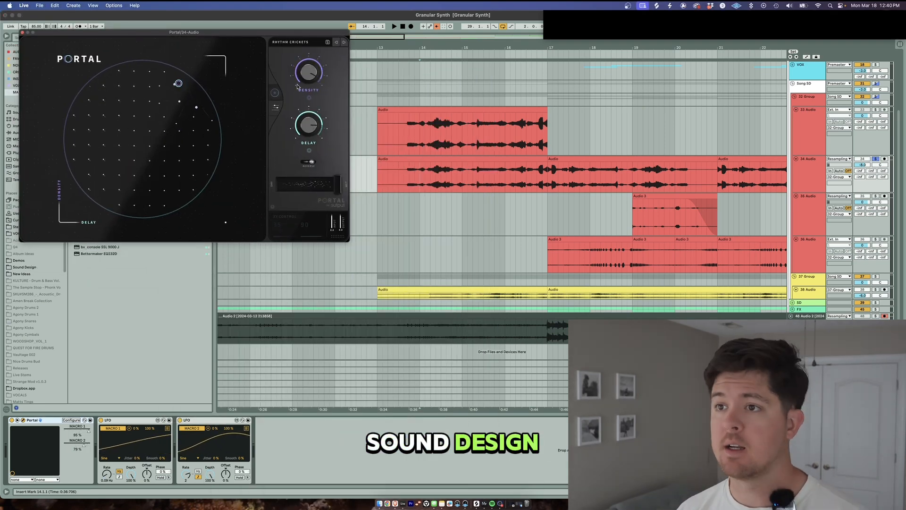
{"action": "left_click", "coordinate": [132, 419]}
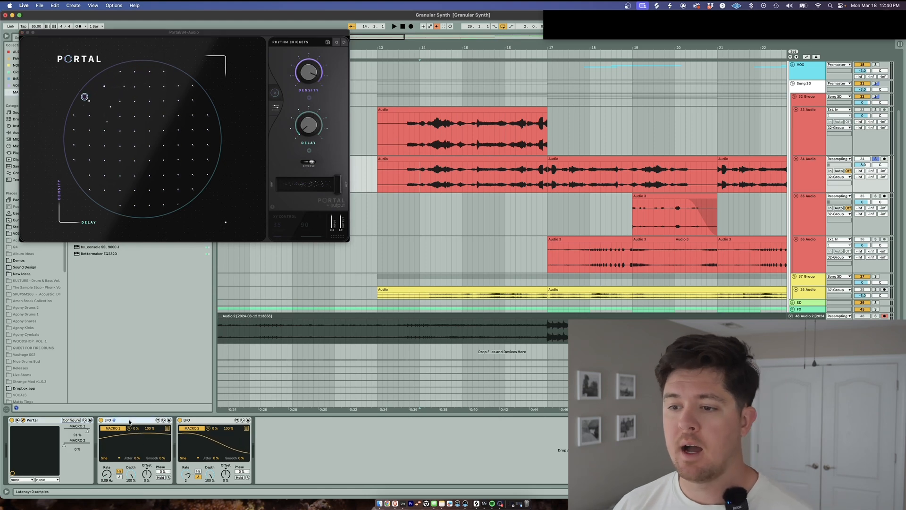
{"action": "left_click", "coordinate": [213, 420]}
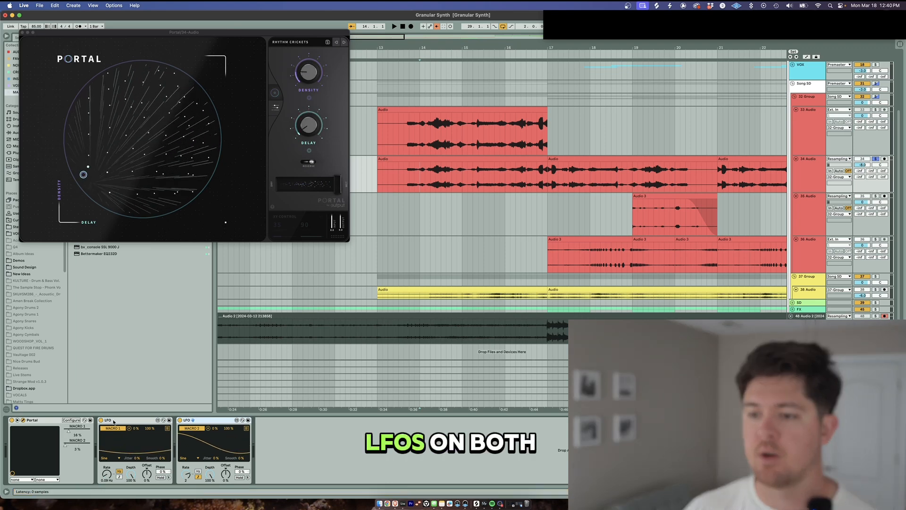
Set the play position to bar 14 on the 34 Audio track and play its soloed audio.
{"action": "left_click", "coordinate": [449, 185]}
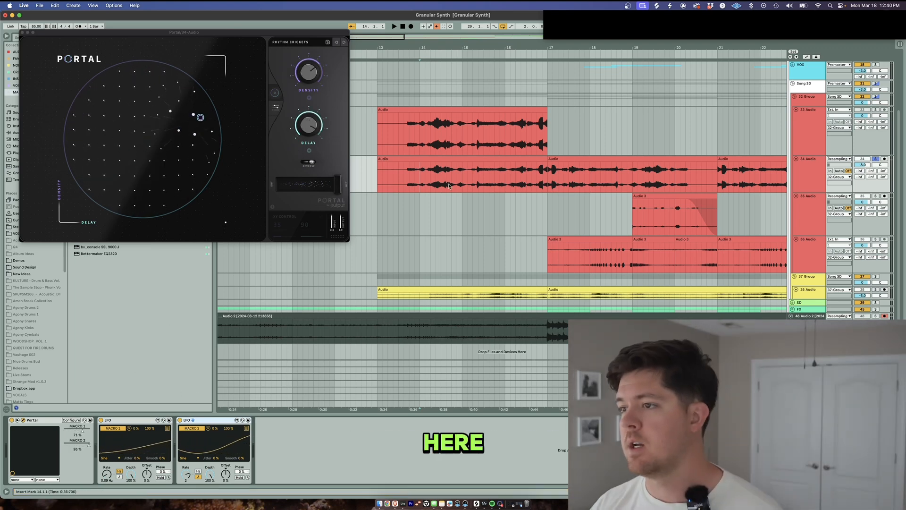
{"action": "left_click", "coordinate": [419, 177]}
{"action": "key", "text": "space"}
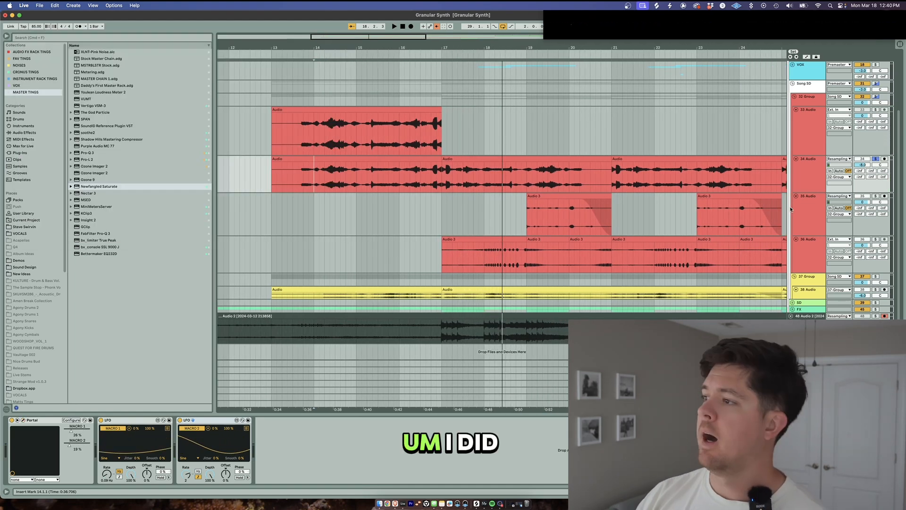
Play the 35 Audio clip at bar 19 soloed, and the soloed 36 Audio track from bar 17.
{"action": "left_click", "coordinate": [804, 208]}
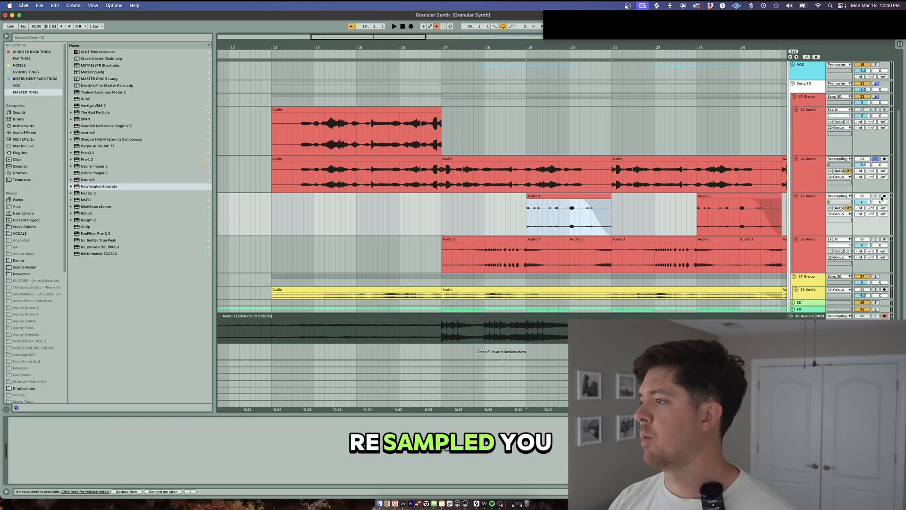
{"action": "key", "text": "space"}
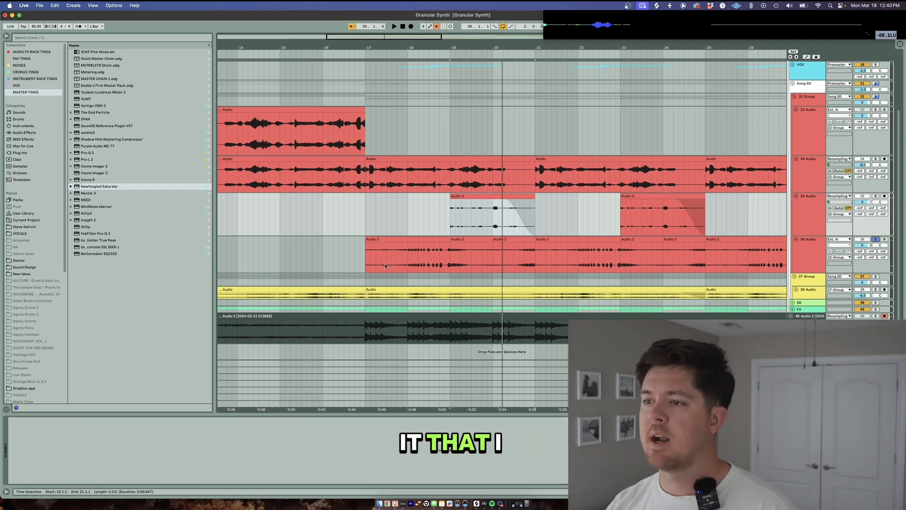
{"action": "left_click", "coordinate": [365, 268]}
{"action": "key", "text": "space"}
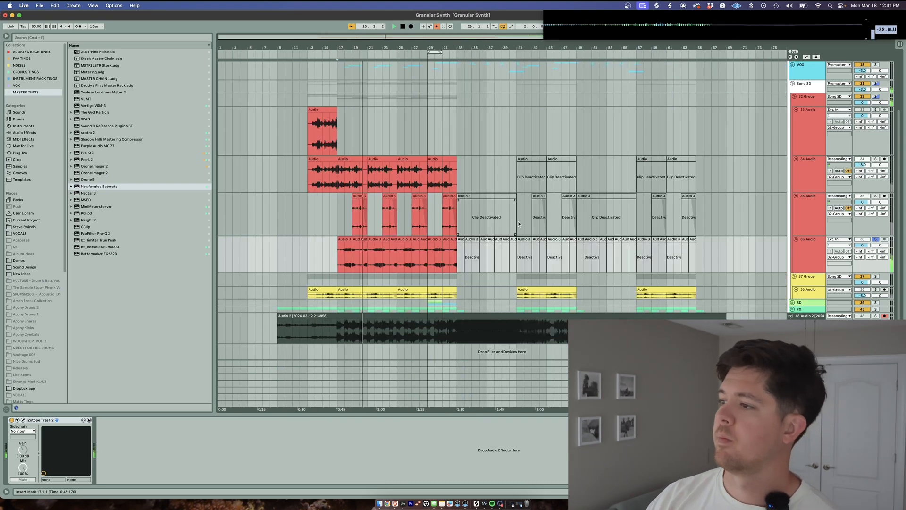
Select the 38 Audio clip at bar 17, show its Effectrix and Portal plug-in windows, and play it soloed.
{"action": "left_click", "coordinate": [376, 291]}
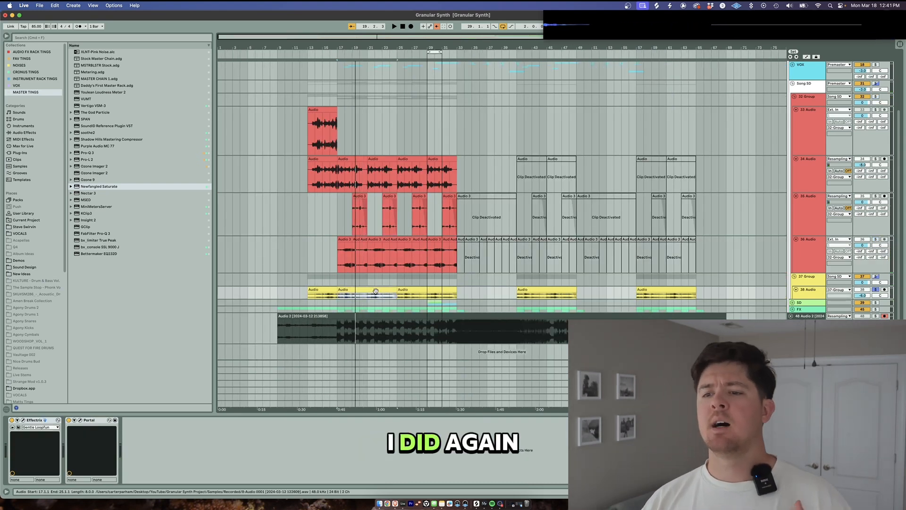
{"action": "left_click", "coordinate": [23, 420]}
{"action": "left_click_drag", "start_coordinate": [253, 124], "coordinate": [101, 17]}
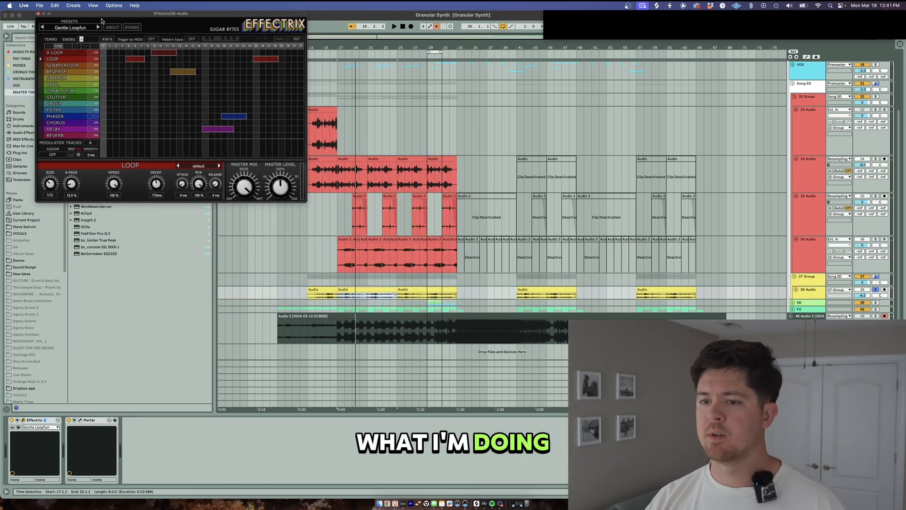
{"action": "left_click", "coordinate": [79, 420]}
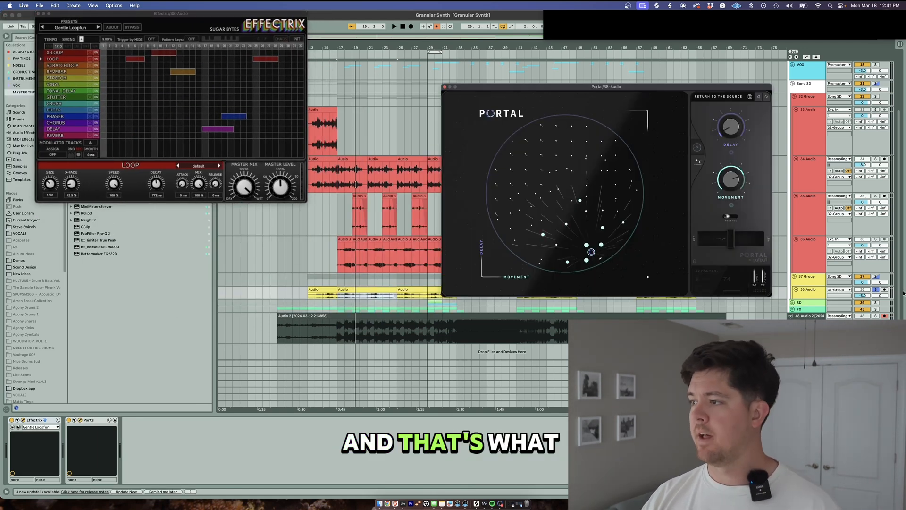
{"action": "key", "text": "space"}
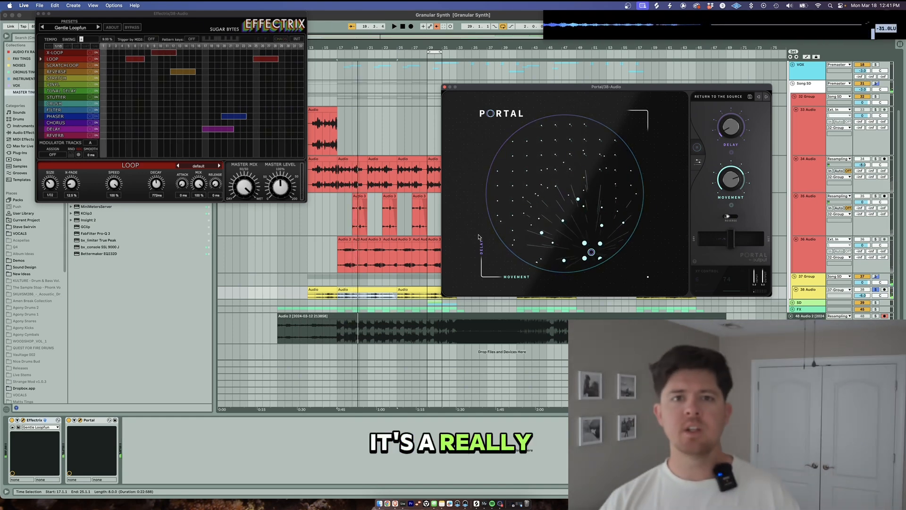
Close the Portal and Effectrix windows, set the play position to bar 25, and play the full arrangement in context.
{"action": "left_click", "coordinate": [445, 87]}
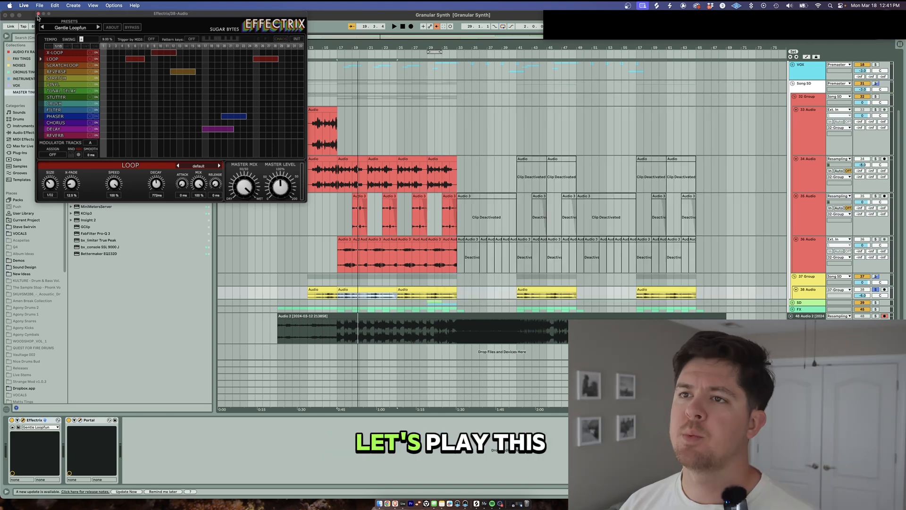
{"action": "left_click", "coordinate": [39, 14]}
{"action": "scroll", "coordinate": [398, 227], "scroll_direction": "up", "scroll_amount": 2}
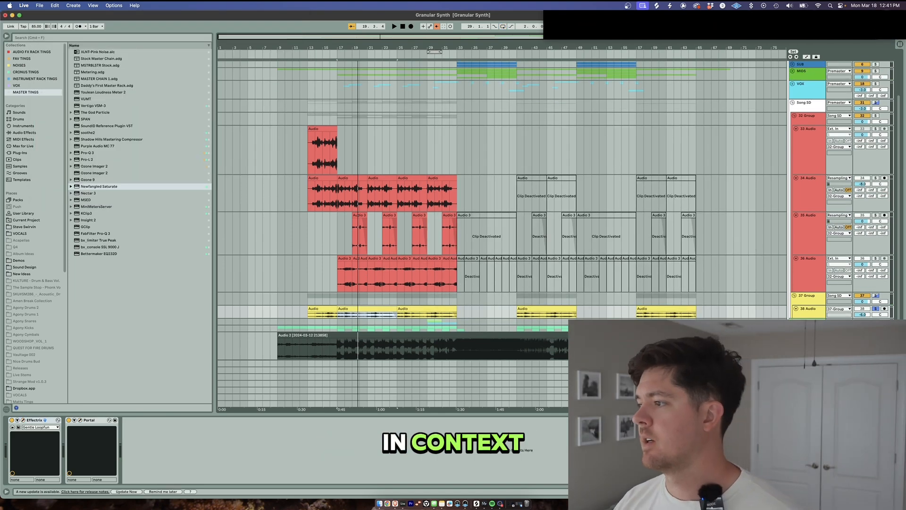
{"action": "left_click", "coordinate": [398, 227]}
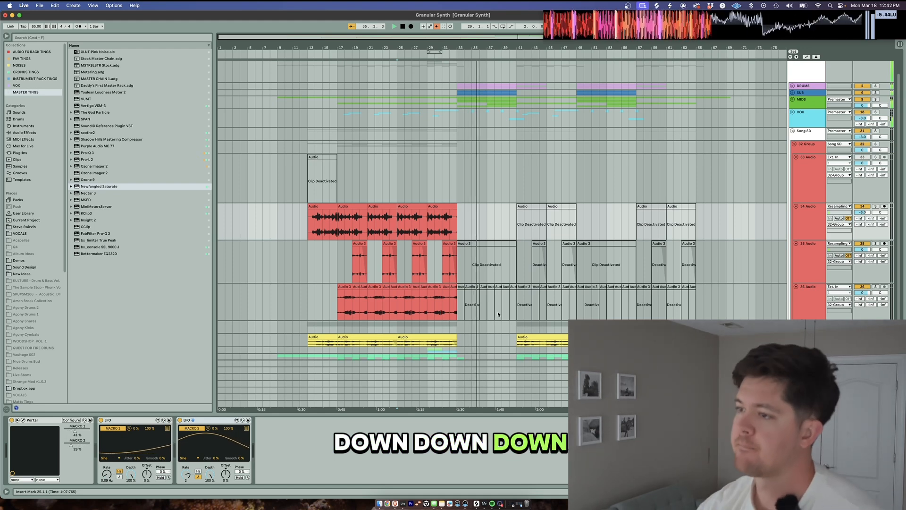
{"action": "scroll", "coordinate": [514, 233], "scroll_direction": "up", "scroll_amount": 3}
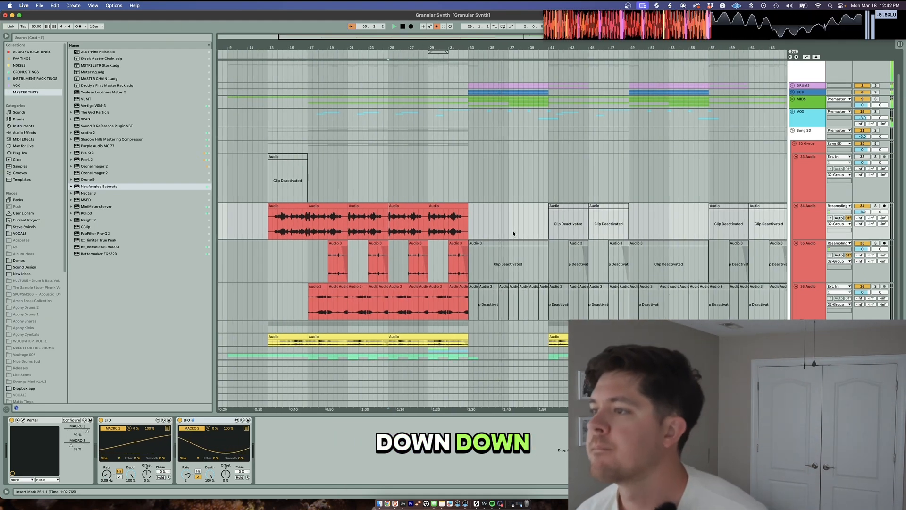
{"action": "scroll", "coordinate": [513, 233], "scroll_direction": "down", "scroll_amount": 3}
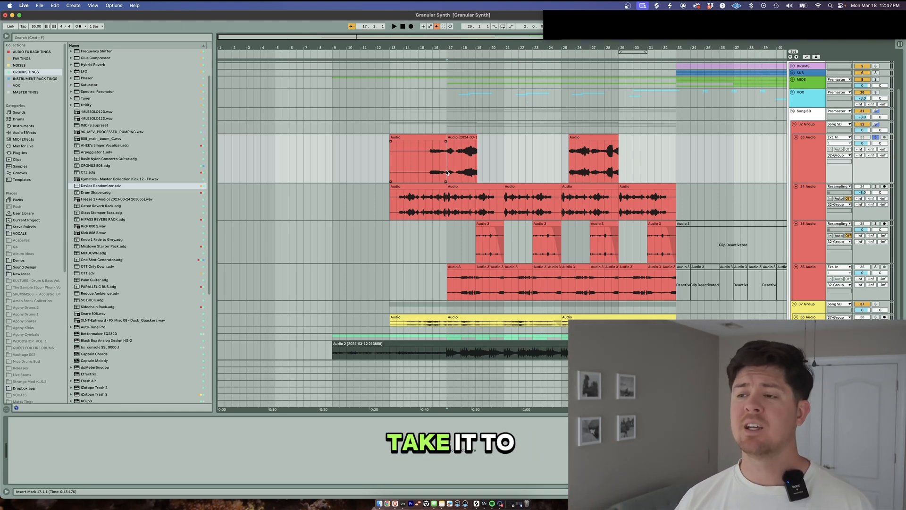
Set the Macro 1 LFO on the 34 Audio track to the Random shape and raise its rate to 5.38 Hz.
{"action": "left_click", "coordinate": [797, 209]}
{"action": "left_click", "coordinate": [108, 458]}
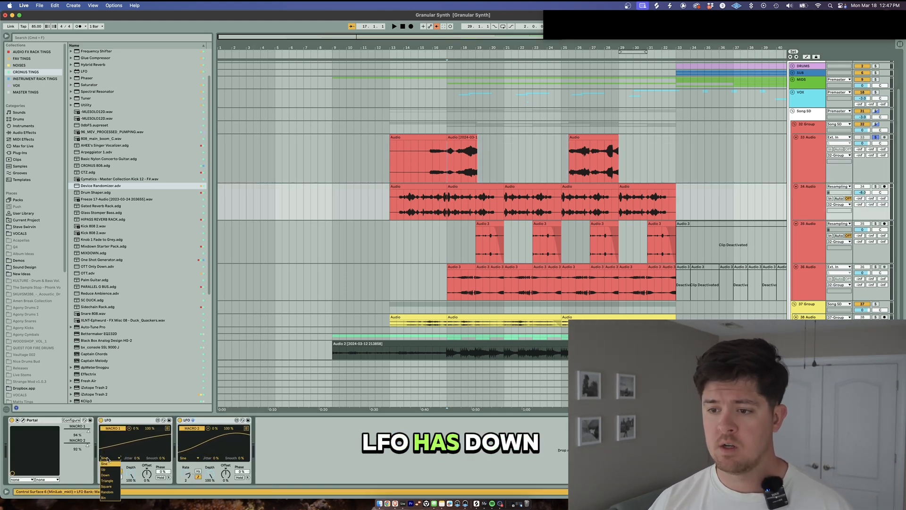
{"action": "left_click", "coordinate": [112, 493]}
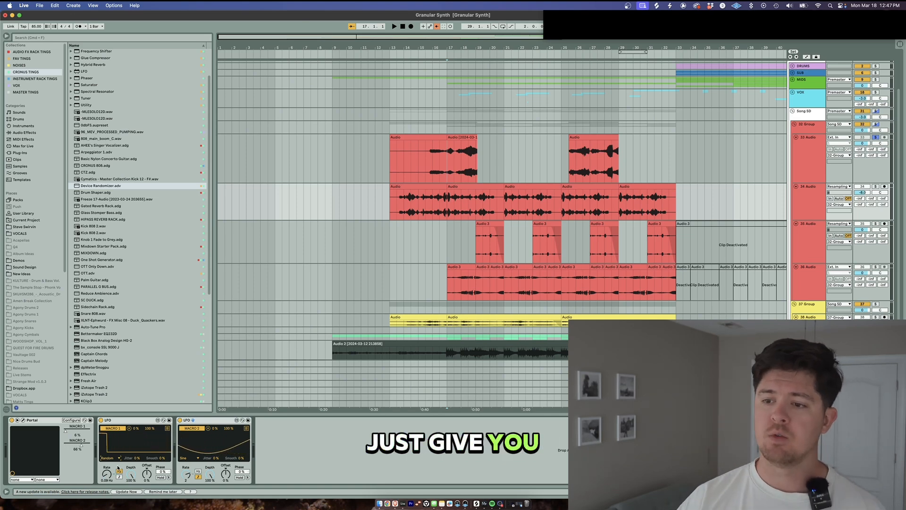
{"action": "left_click_drag", "start_coordinate": [112, 476], "coordinate": [113, 443]}
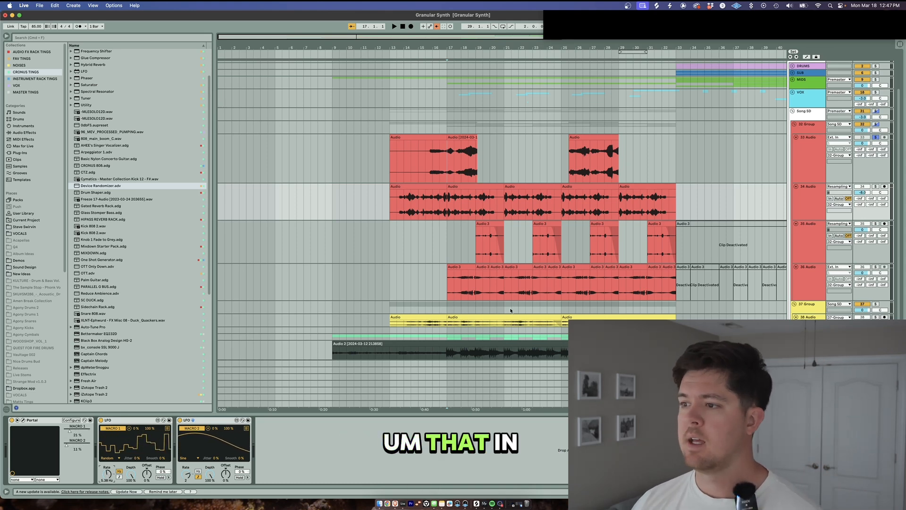
Select the ESM_Suburb_Ambience_Loop_Country_Morning_Light_3 clip in the FX group, solo its track, and play it from bar 9.
{"action": "scroll", "coordinate": [511, 311], "scroll_direction": "down", "scroll_amount": 2}
{"action": "scroll", "coordinate": [383, 279], "scroll_direction": "down", "scroll_amount": 3}
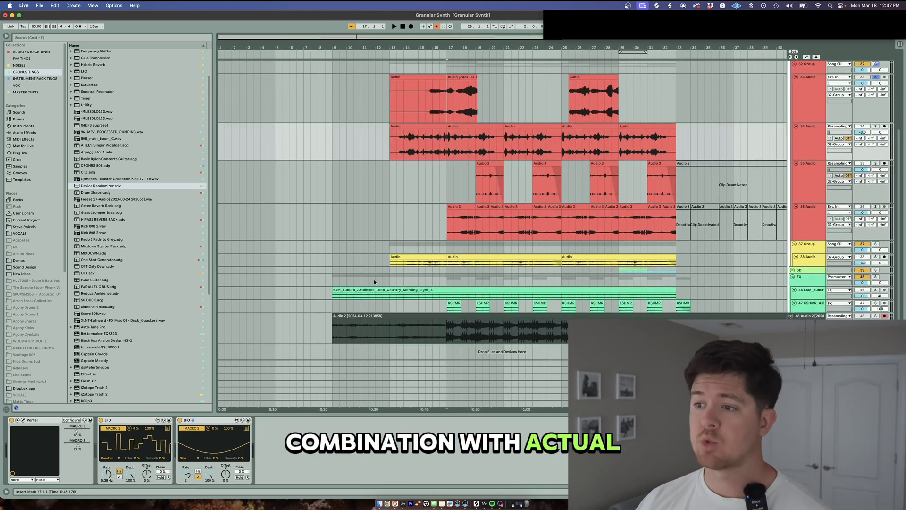
{"action": "left_click", "coordinate": [384, 290]}
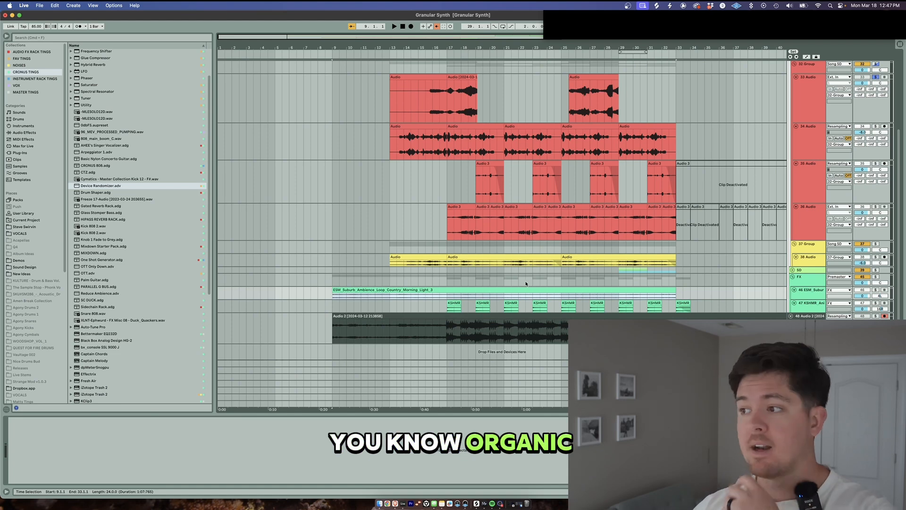
{"action": "left_click", "coordinate": [875, 290]}
{"action": "key", "text": "space"}
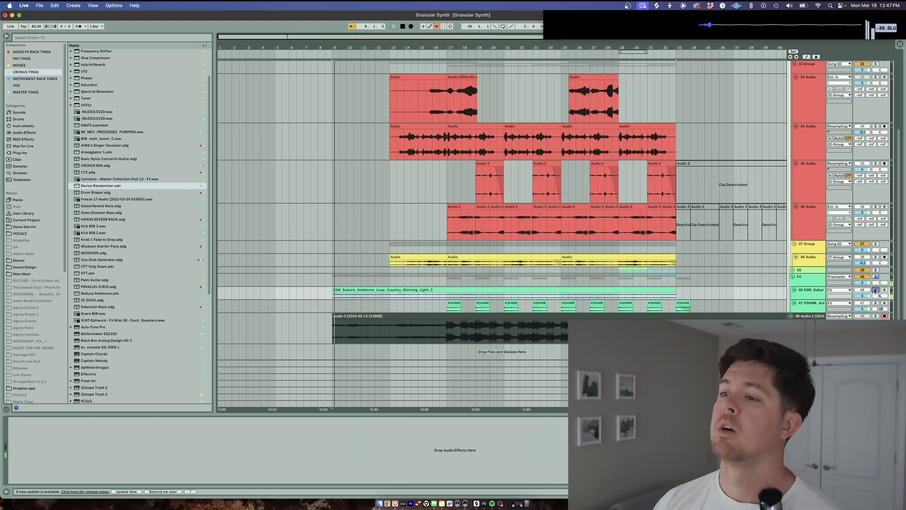
Play the soloed 32 Group together with the ambience loop from bar 14 on the 34 Audio track.
{"action": "scroll", "coordinate": [880, 145], "scroll_direction": "up", "scroll_amount": 2}
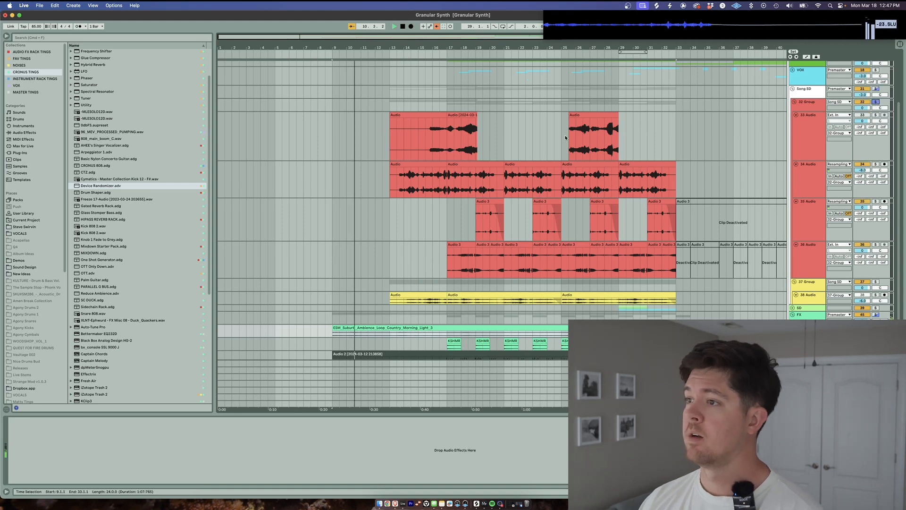
{"action": "left_click", "coordinate": [407, 184]}
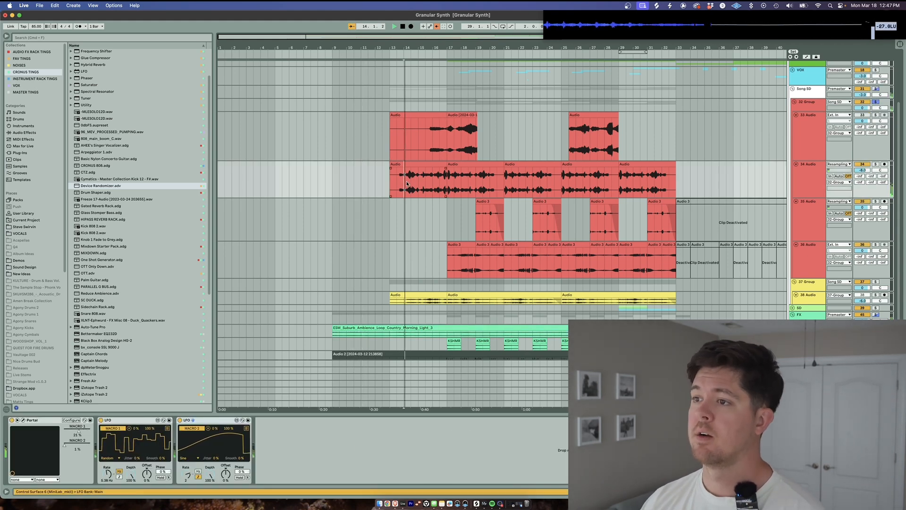
{"action": "left_click", "coordinate": [557, 175]}
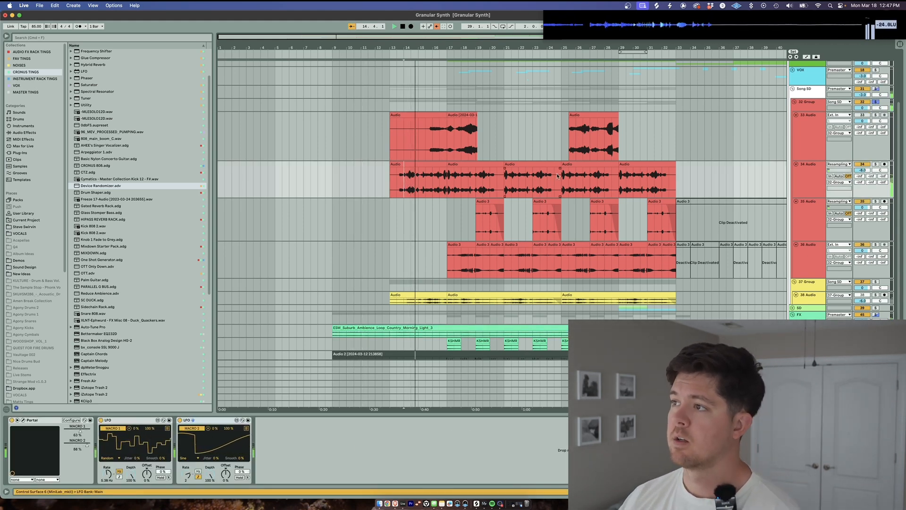
{"action": "left_click", "coordinate": [446, 143]}
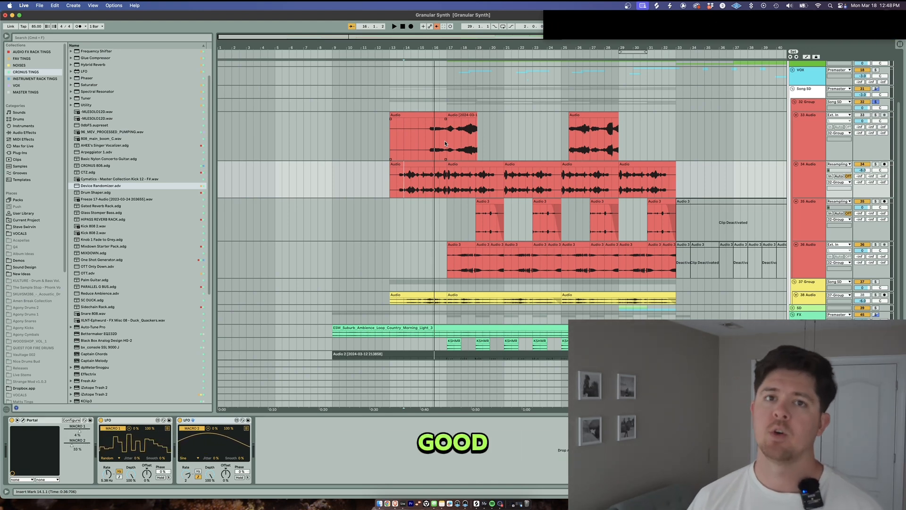
{"action": "scroll", "coordinate": [445, 143], "scroll_direction": "up", "scroll_amount": 3}
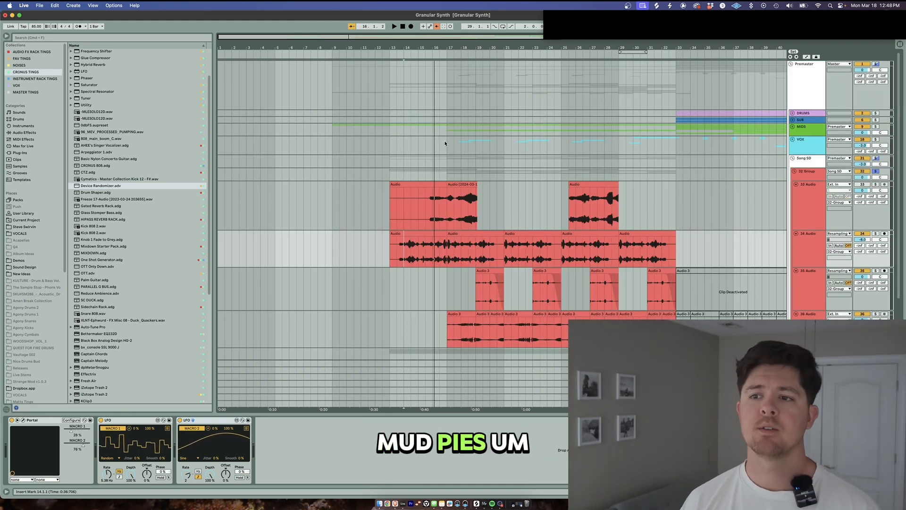